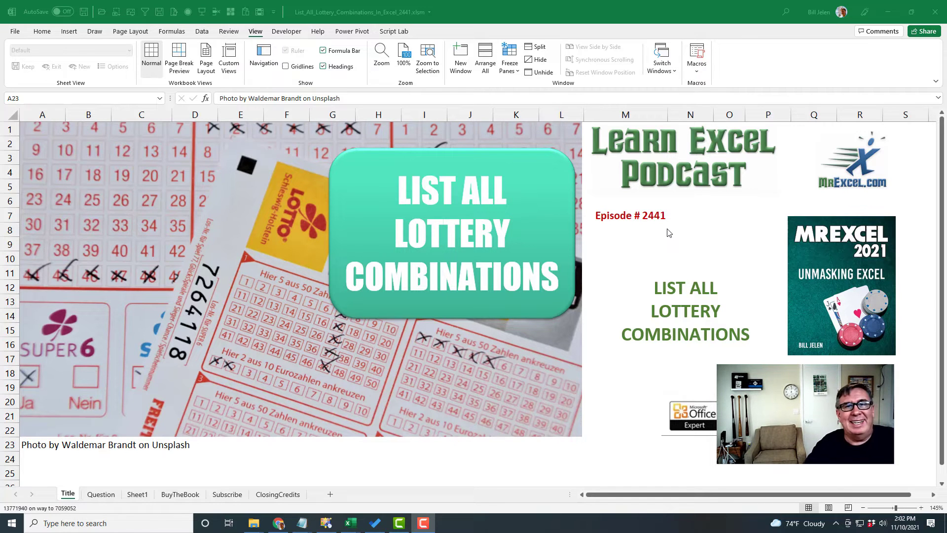
# Step: Switch to the Question sheet asking for every 6-number combination from 1 to 44
pyautogui.click(101, 494)
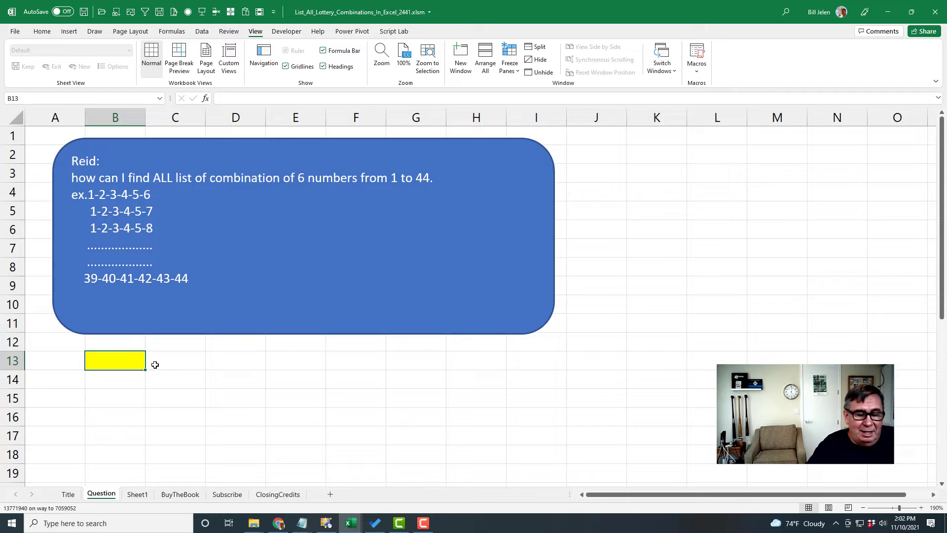
pyautogui.write('=COMBIN')
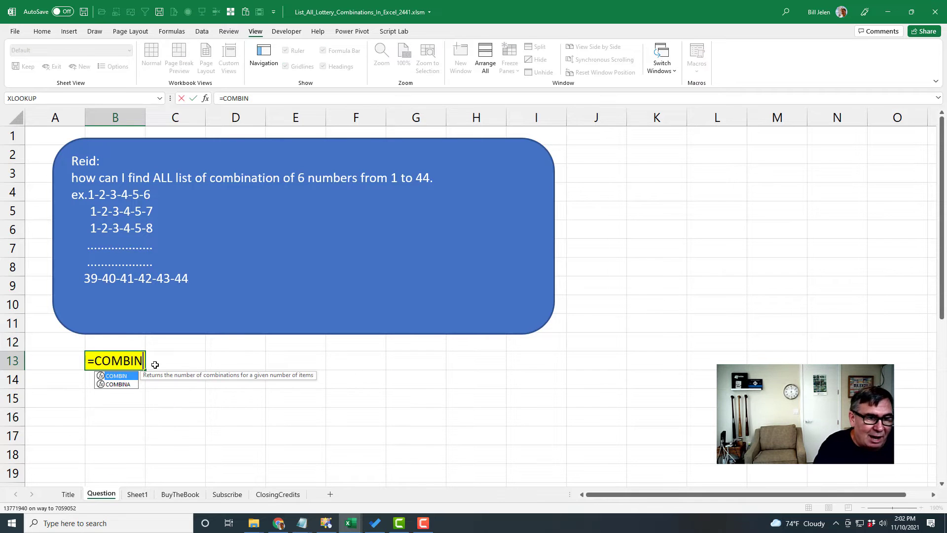
pyautogui.write('(')
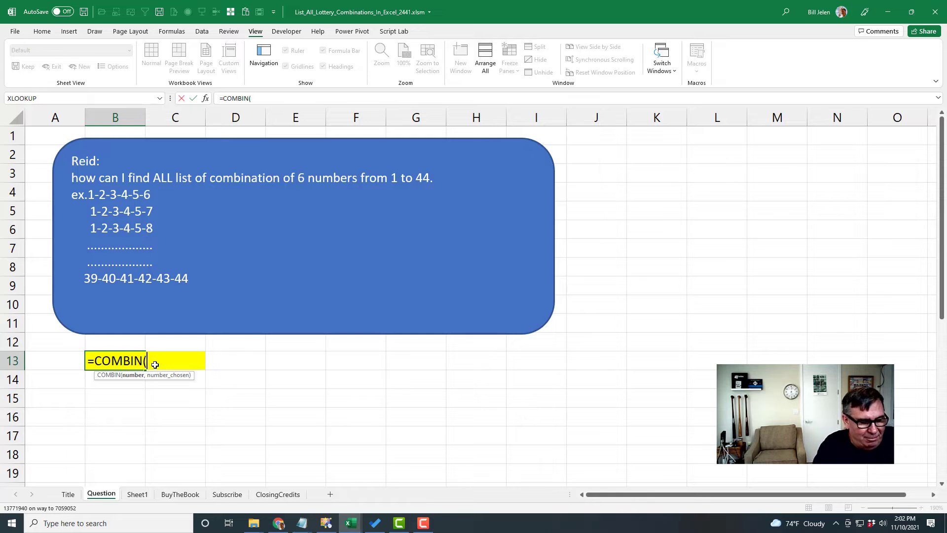
pyautogui.write('44,6)')
# Step: Enter =COMBIN(44,6) in B13 giving 7,059,052, check the sheet's last row, then go to Sheet1
pyautogui.hotkey('ctrl', 'Return')
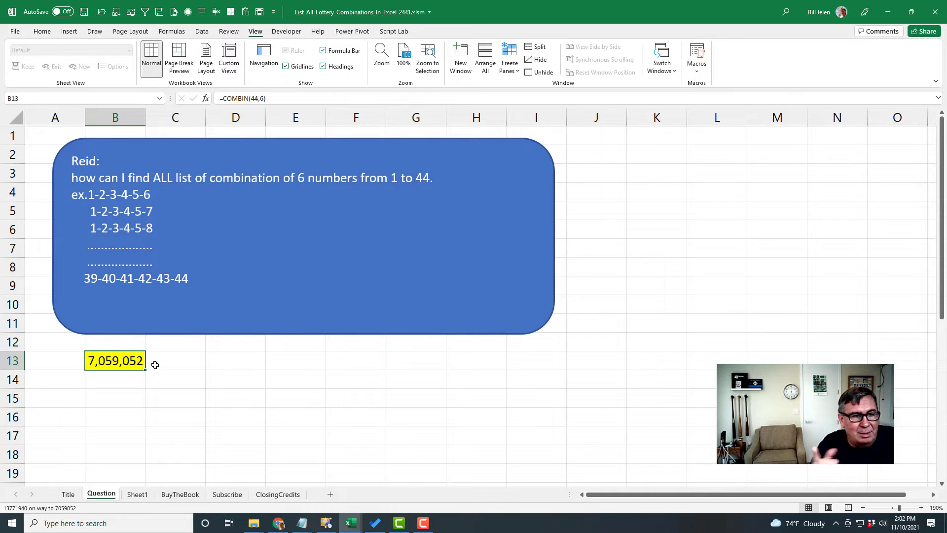
pyautogui.press('Down')
pyautogui.press('Left')
pyautogui.hotkey('ctrl', 'Down')
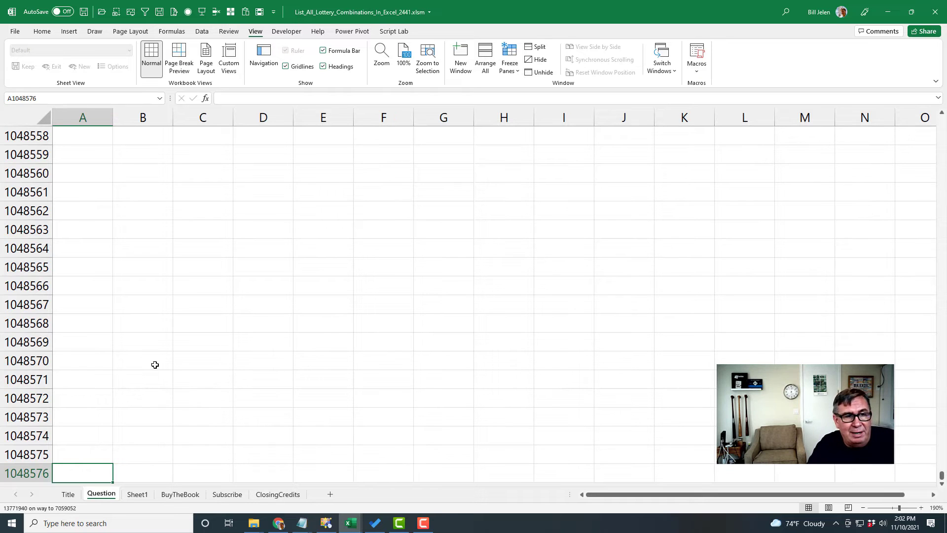
pyautogui.hotkey('ctrl', 'Home')
pyautogui.hotkey('ctrl', 'pagedown')
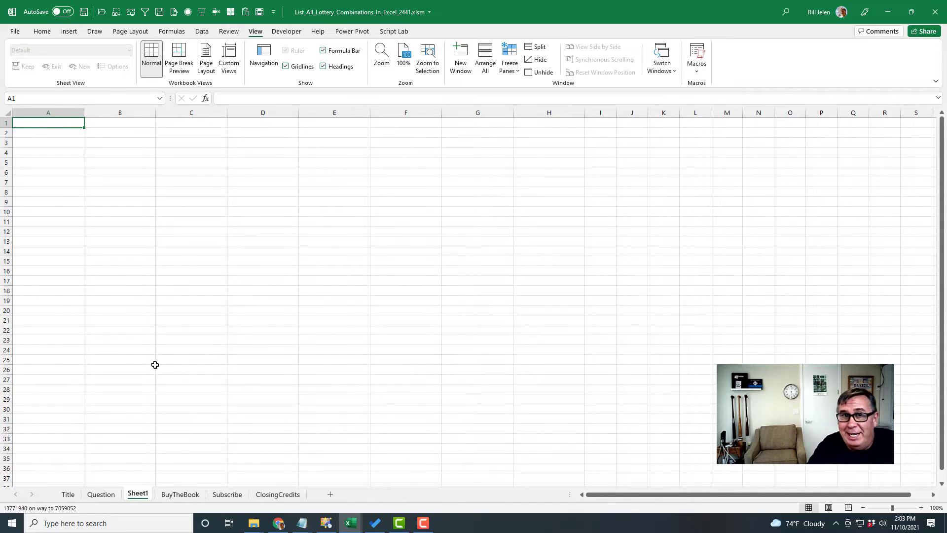
pyautogui.write('1-2')
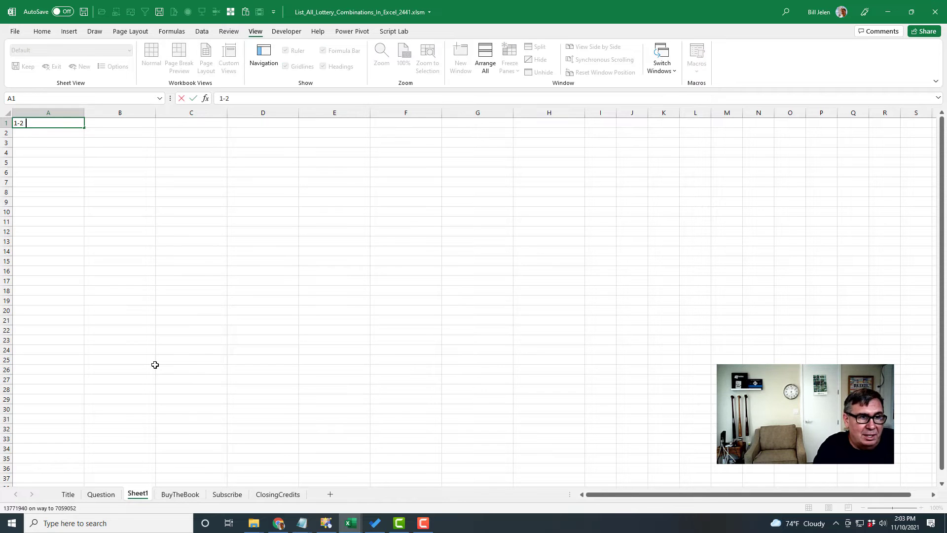
pyautogui.write('-3-4-5-6')
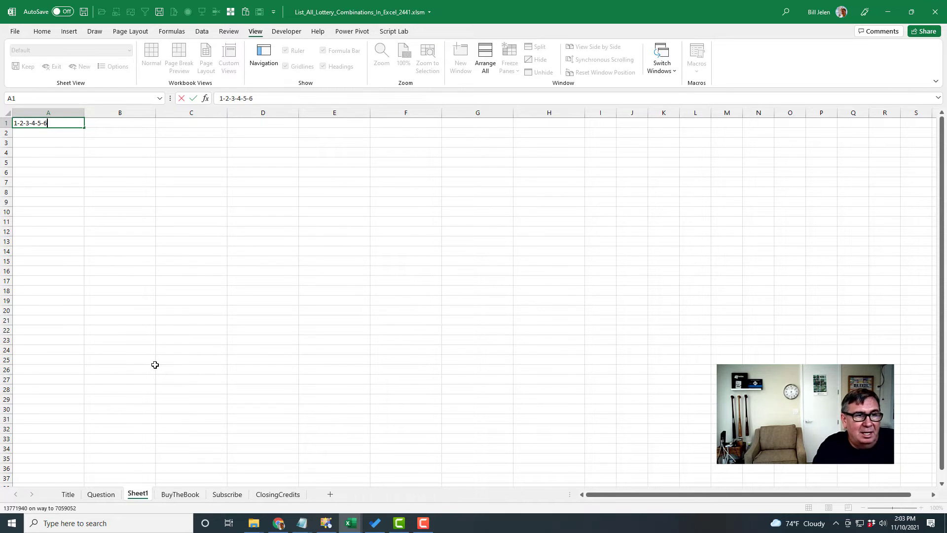
pyautogui.press('Escape')
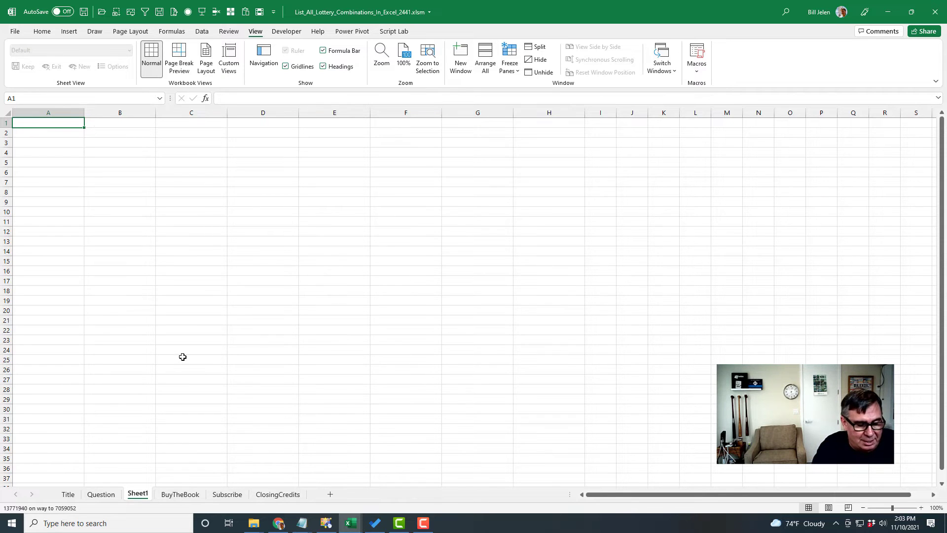
pyautogui.hotkey('alt', 't')
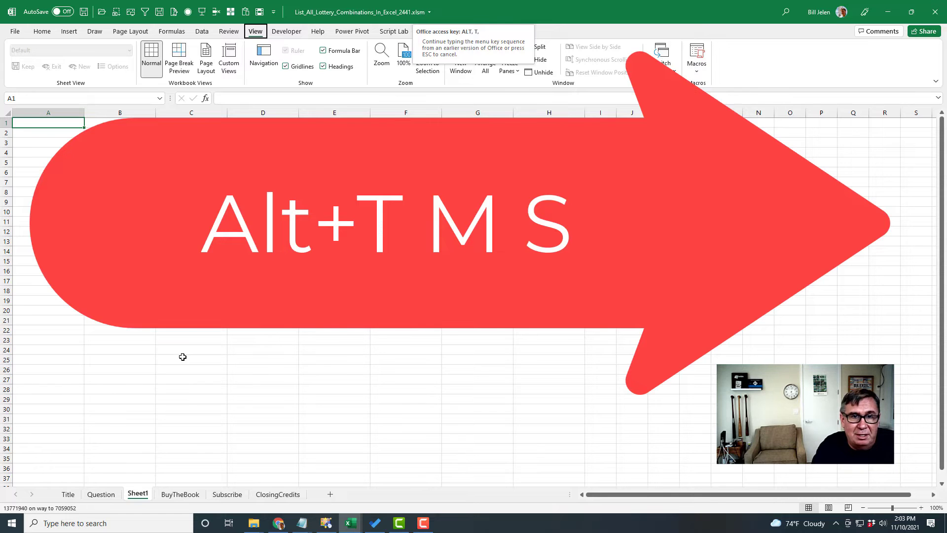
pyautogui.press('s')
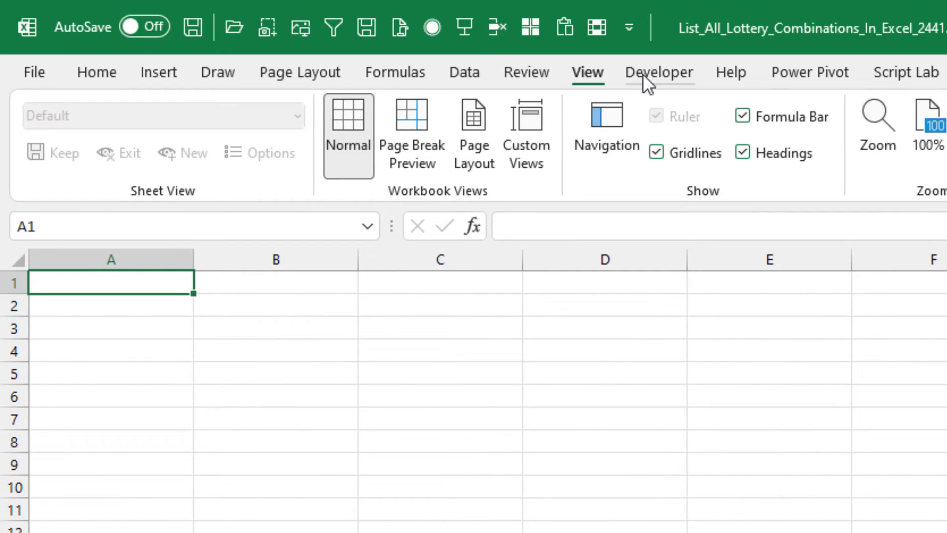
pyautogui.rightClick(644, 73)
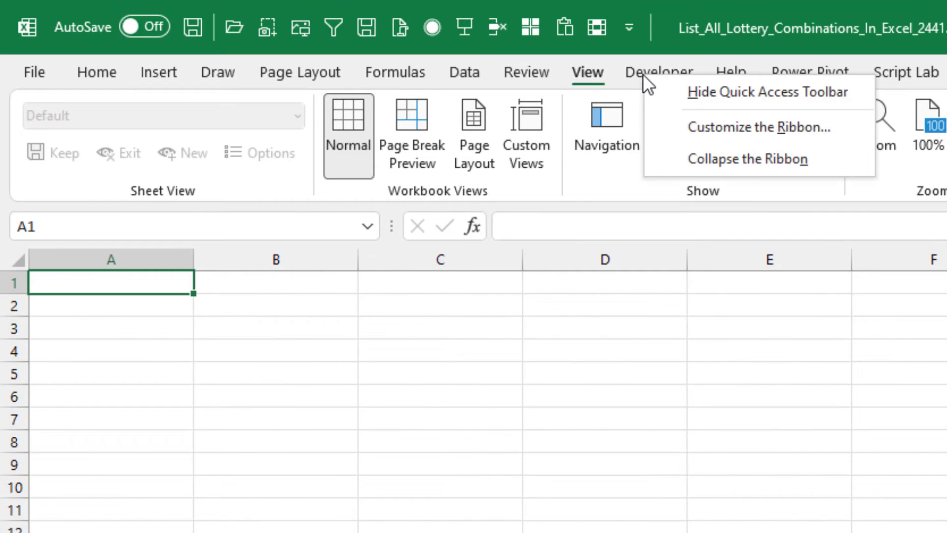
pyautogui.click(710, 126)
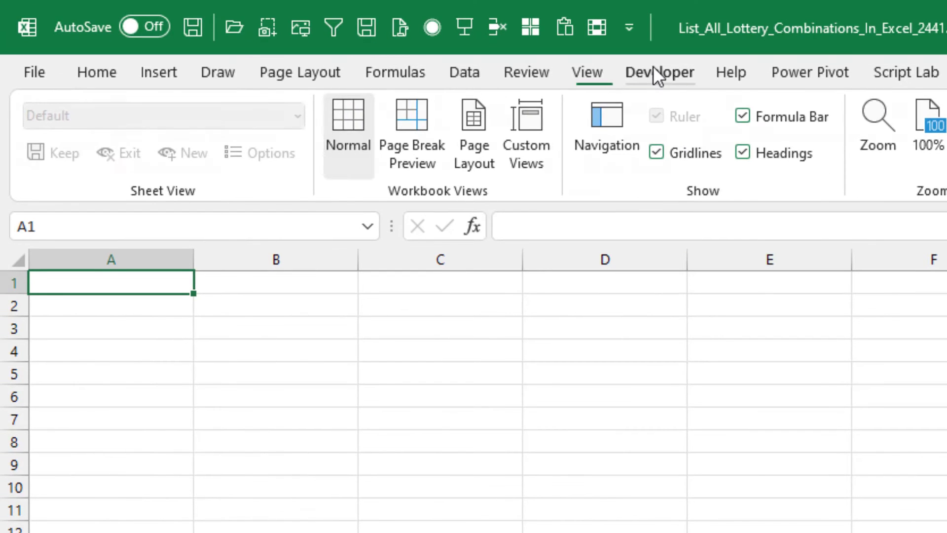
# Step: Launch the Visual Basic editor from the Developer ribbon for the lottery workbook
pyautogui.click(654, 73)
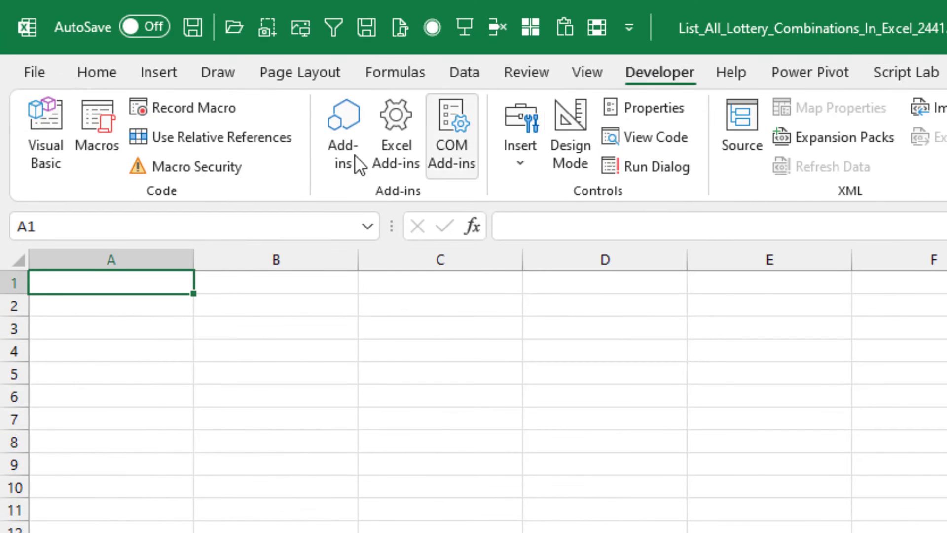
pyautogui.click(41, 120)
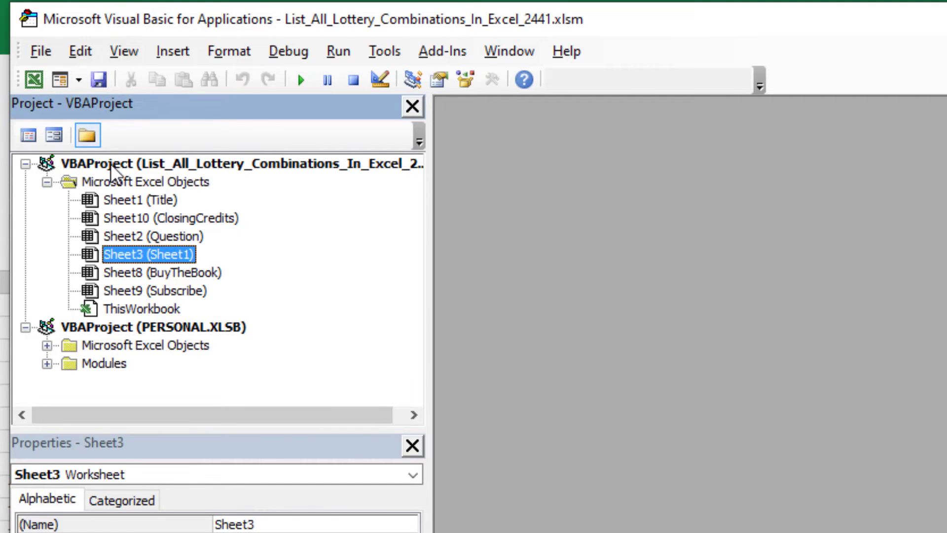
pyautogui.click(119, 53)
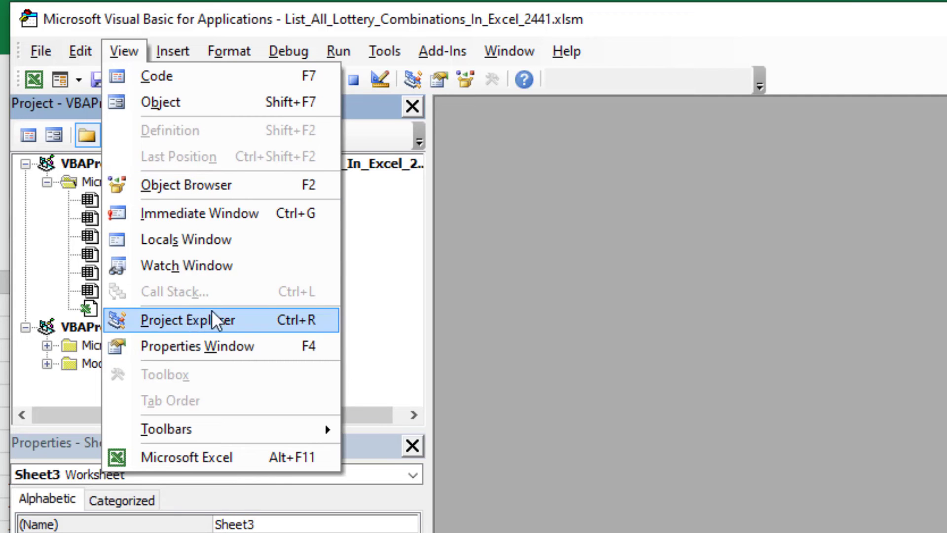
pyautogui.click(850, 20)
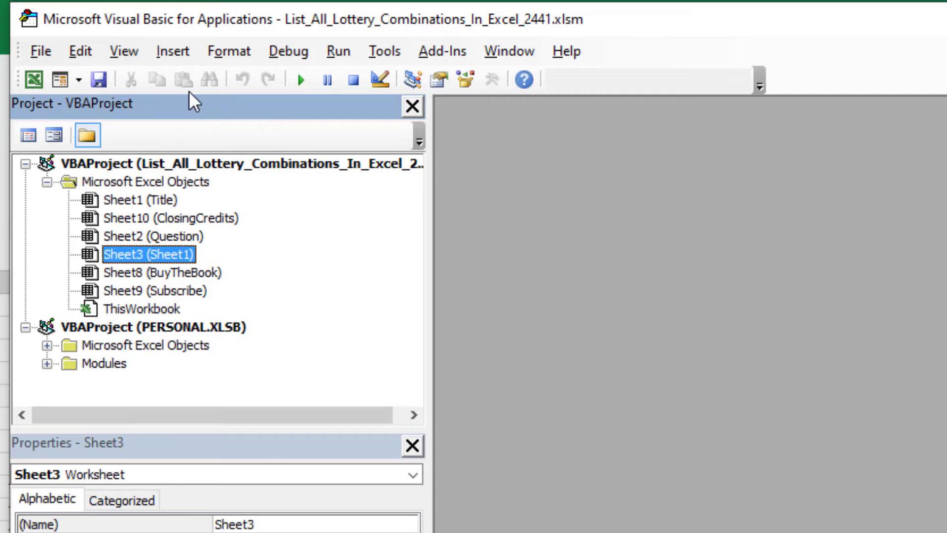
# Step: Insert a new empty Module1 into the workbook's VBA project
pyautogui.click(172, 52)
pyautogui.click(211, 128)
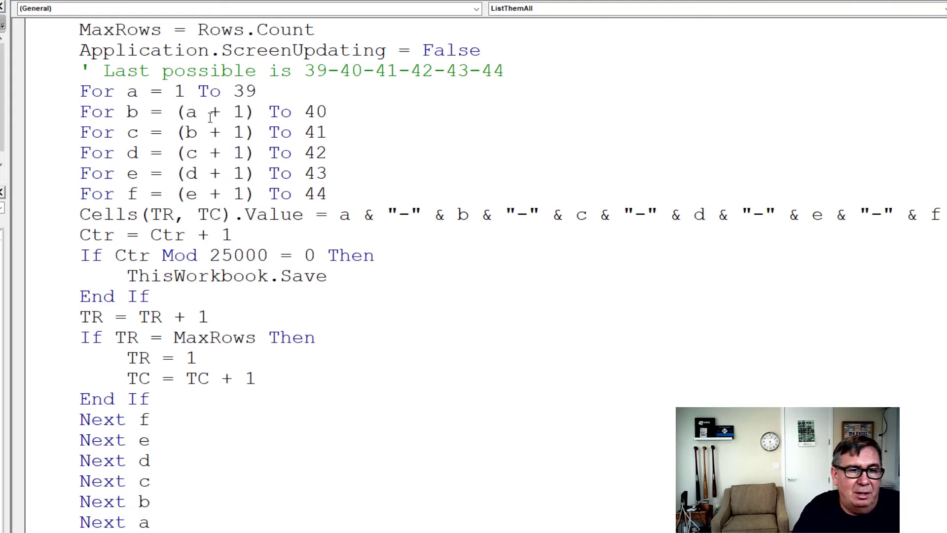
pyautogui.scroll(1, 209, 115)
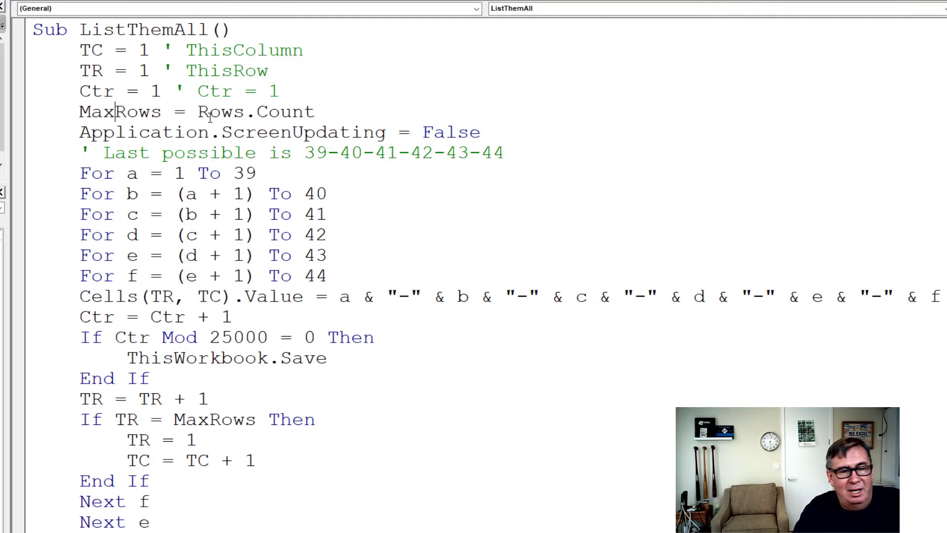
pyautogui.press('Up')
pyautogui.press('Up')
pyautogui.press('Up')
pyautogui.press('Up')
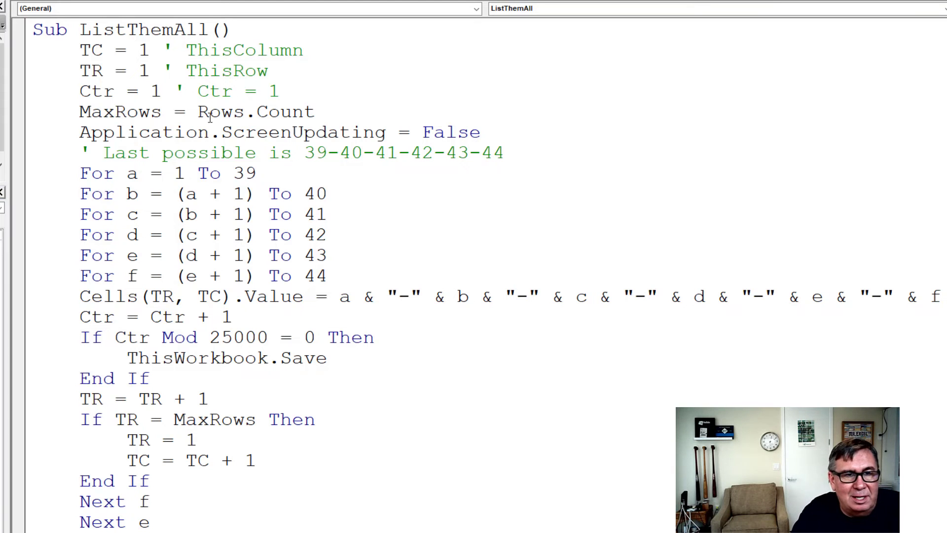
pyautogui.press('Down')
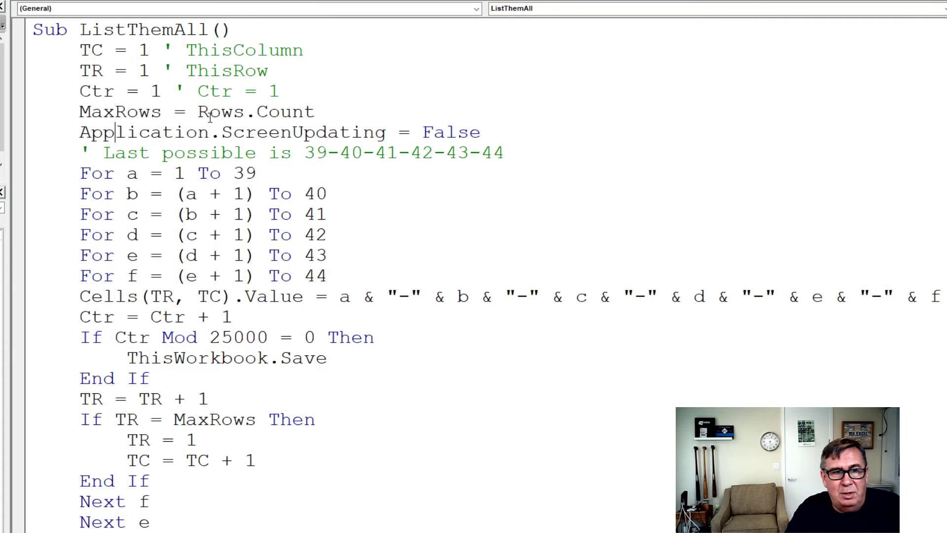
pyautogui.press('Down')
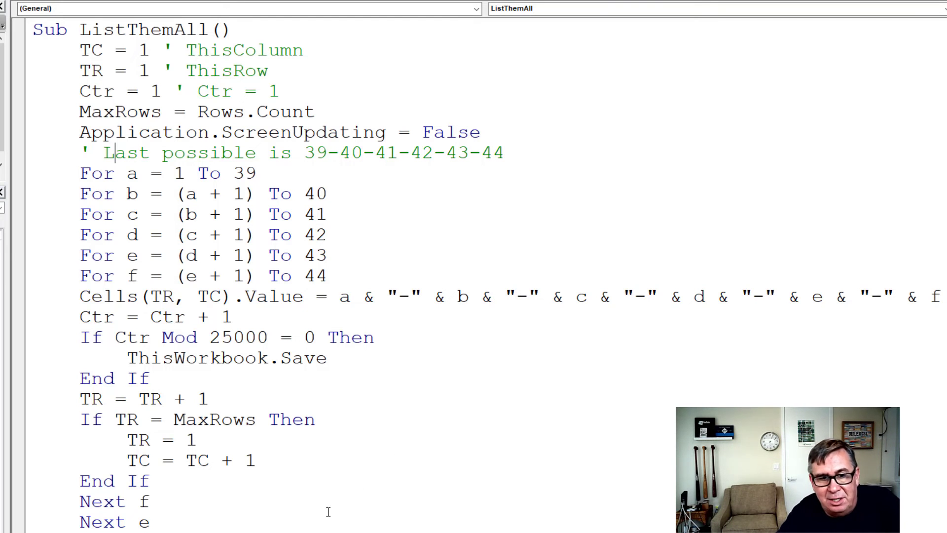
pyautogui.hscroll(5, 333, 296)
pyautogui.hscroll(5, 333, 296)
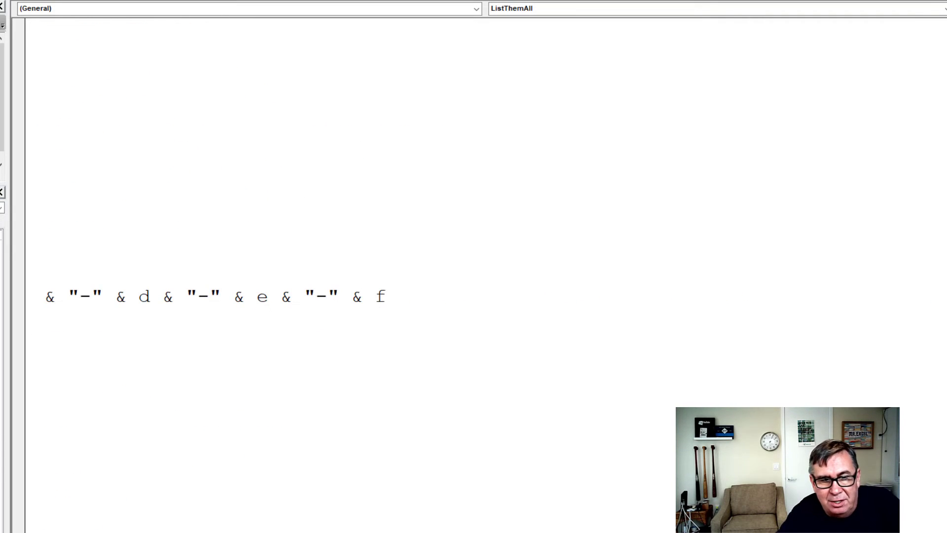
pyautogui.hscroll(-10, 333, 296)
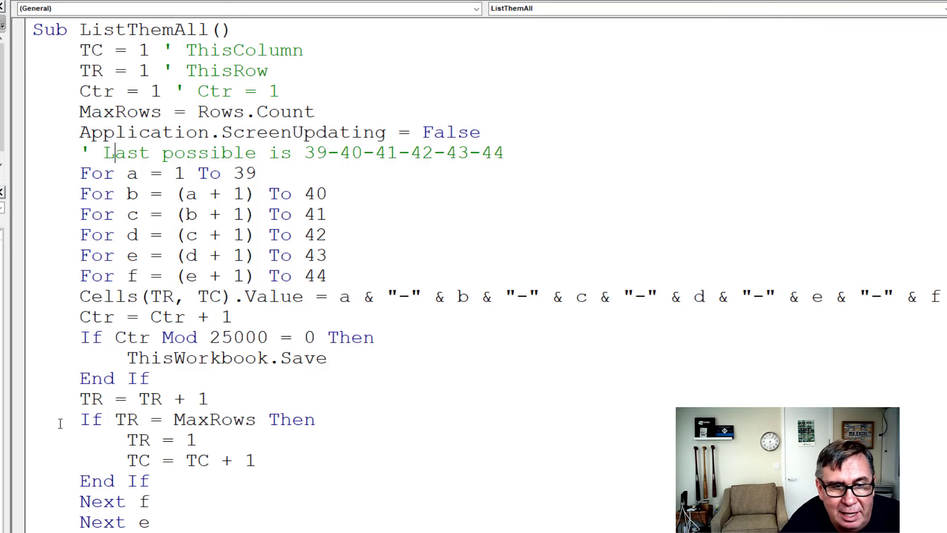
pyautogui.scroll(-3, 109, 482)
pyautogui.scroll(-2, 222, 370)
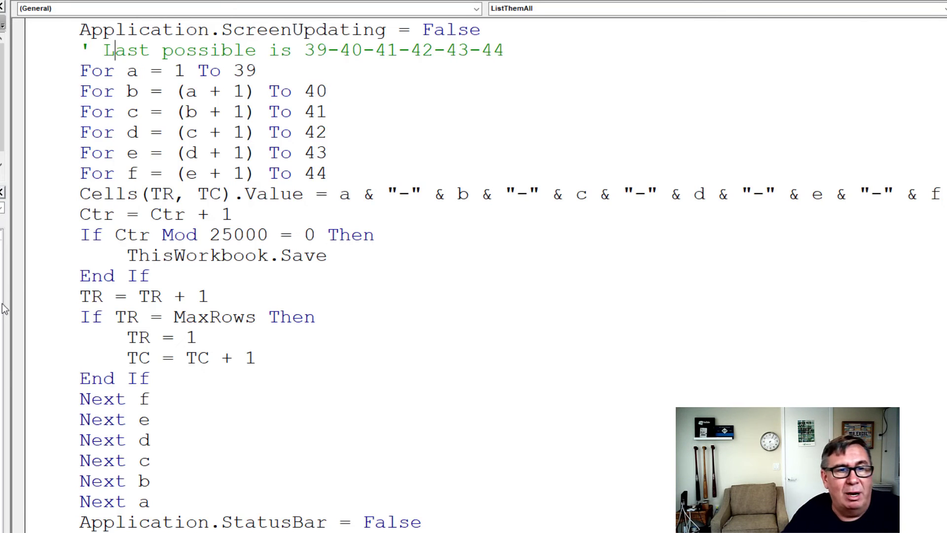
# Step: Set a breakpoint on the ThisWorkbook.Save line and return to Excel
pyautogui.click(18, 278)
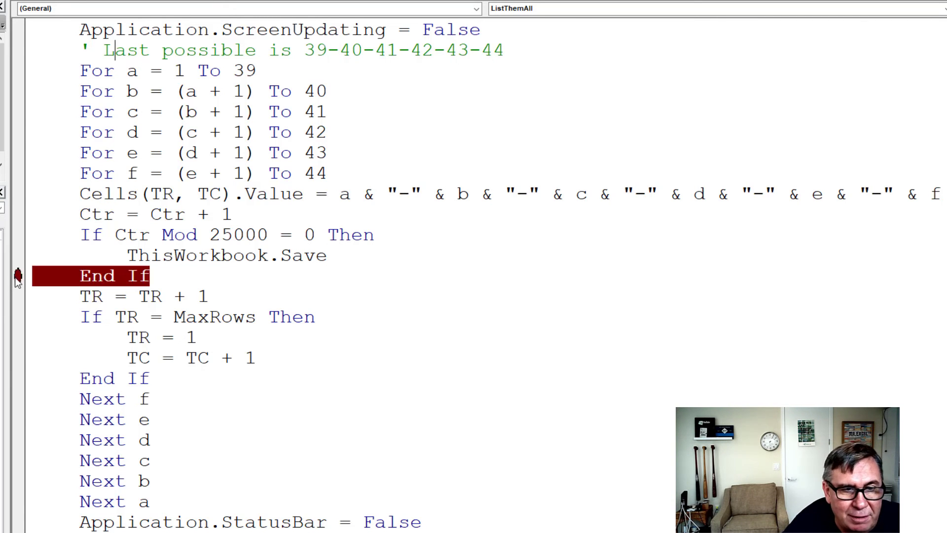
pyautogui.click(18, 278)
pyautogui.click(20, 255)
pyautogui.scroll(3, 20, 255)
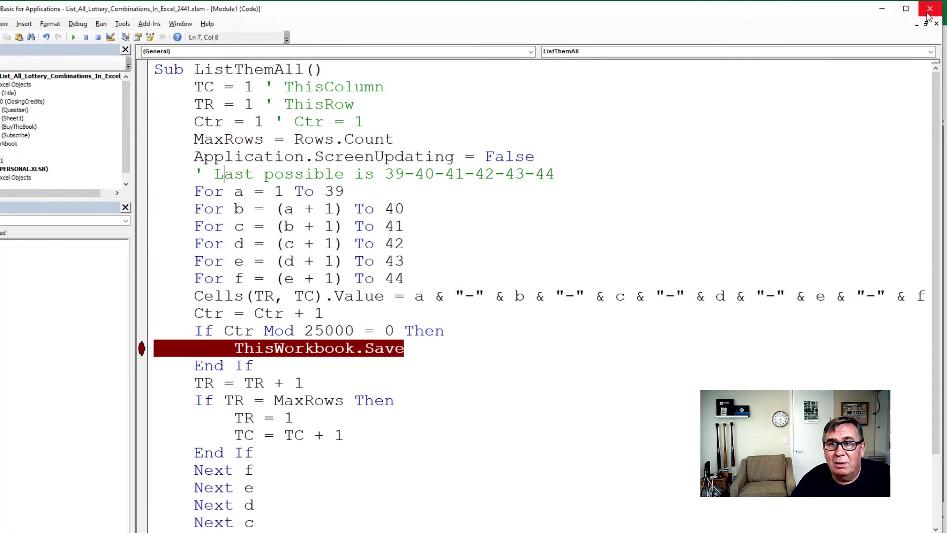
pyautogui.click(936, 24)
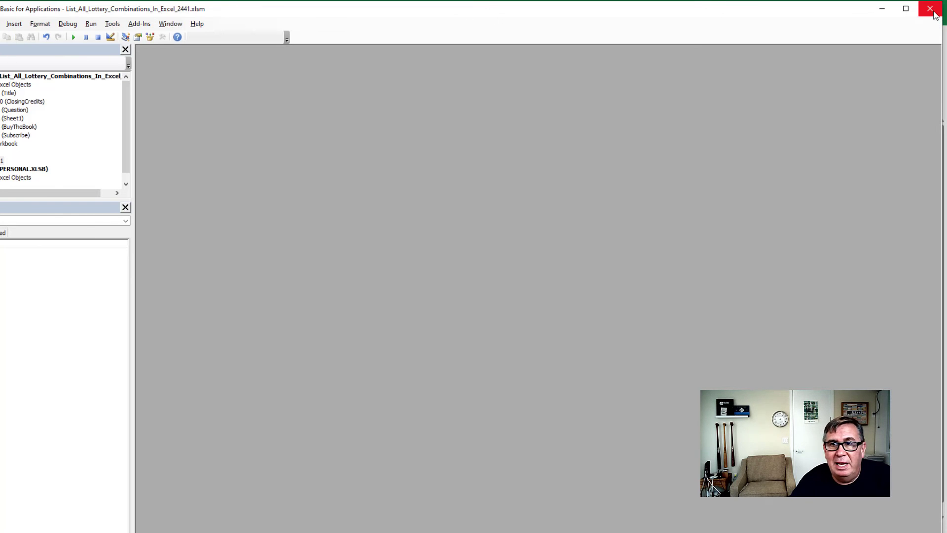
pyautogui.click(930, 11)
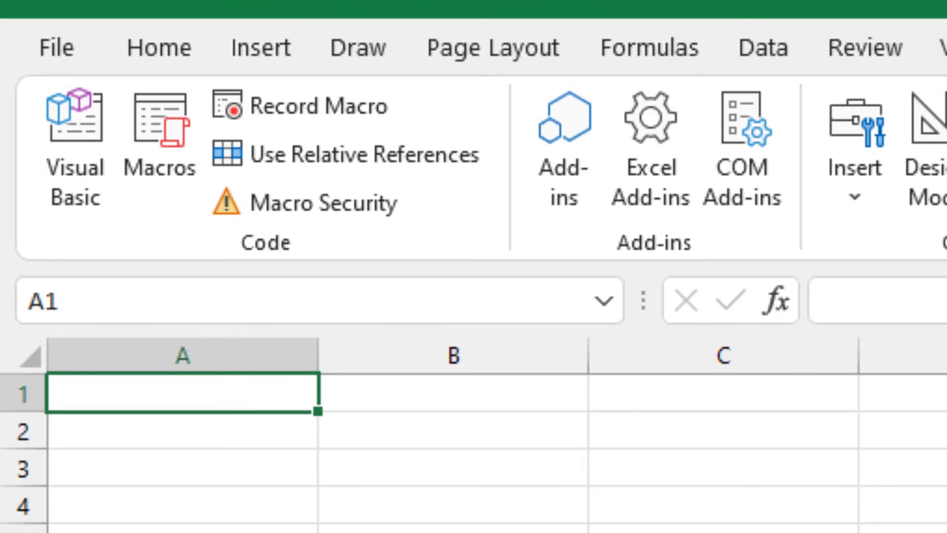
# Step: Run the ListThemAll macro from the Macros dialog so combinations fill column A
pyautogui.click(159, 134)
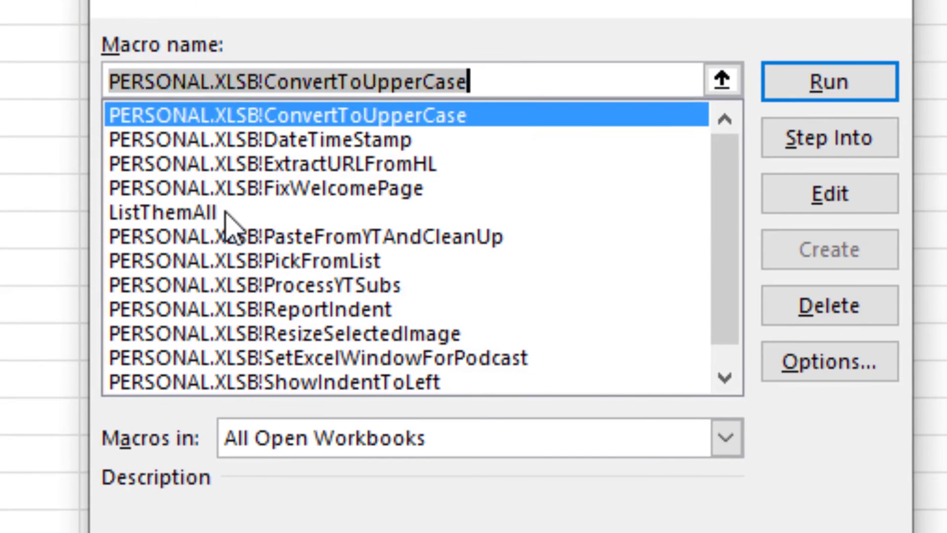
pyautogui.click(163, 213)
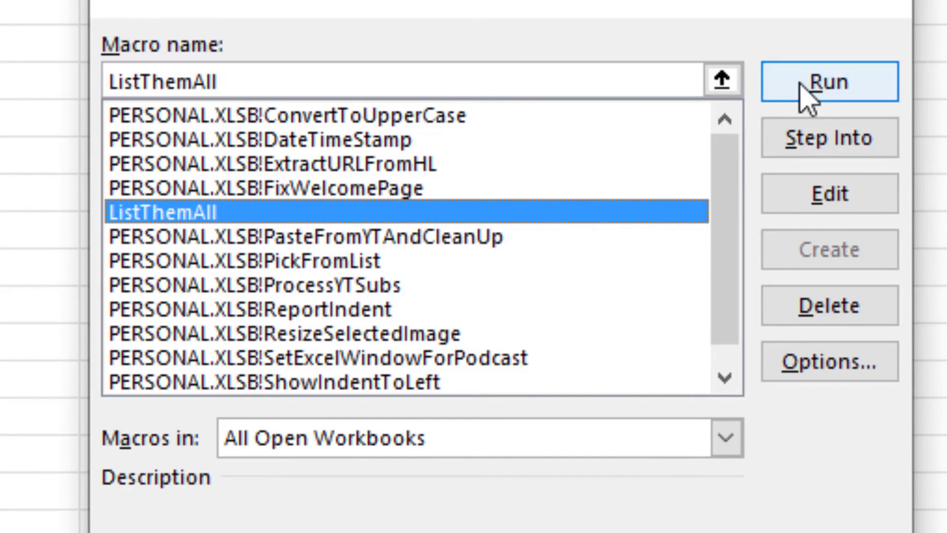
pyautogui.click(829, 81)
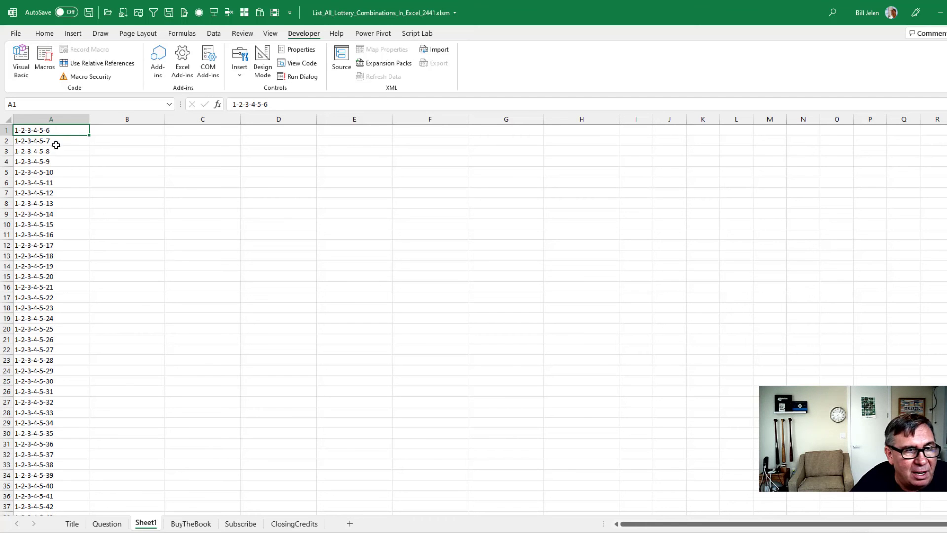
# Step: Check column A's last filled row, then reset the paused macro in the VBA editor
pyautogui.hotkey('ctrl', 'Down')
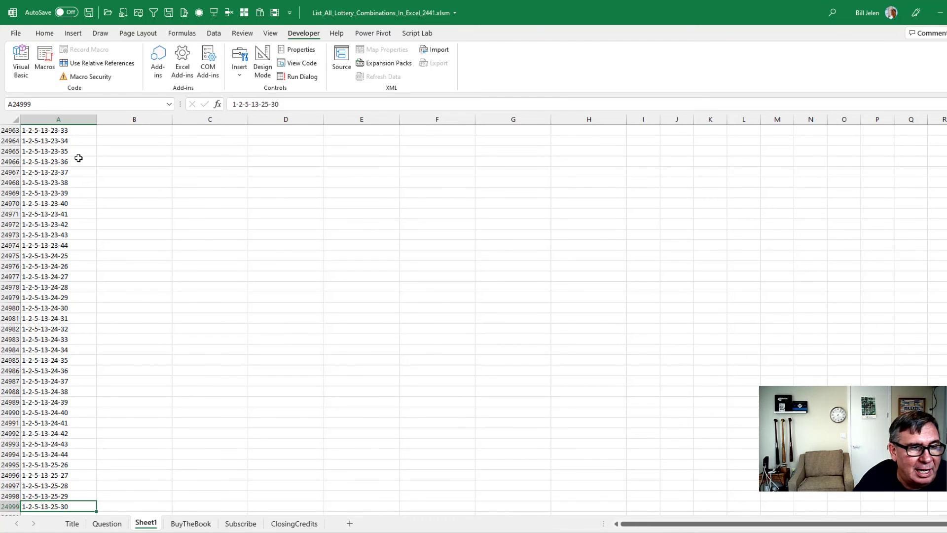
pyautogui.scroll(-1, 79, 318)
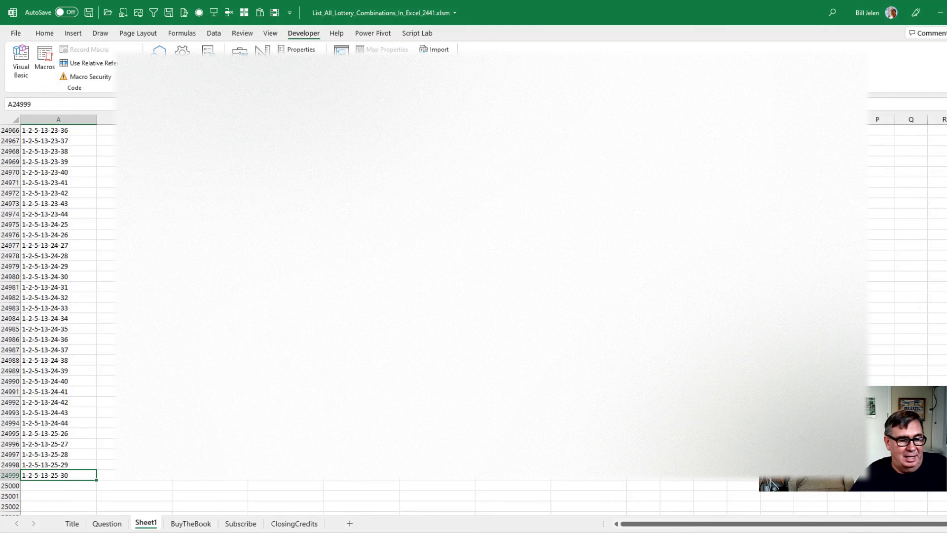
pyautogui.hotkey('alt', 'F11')
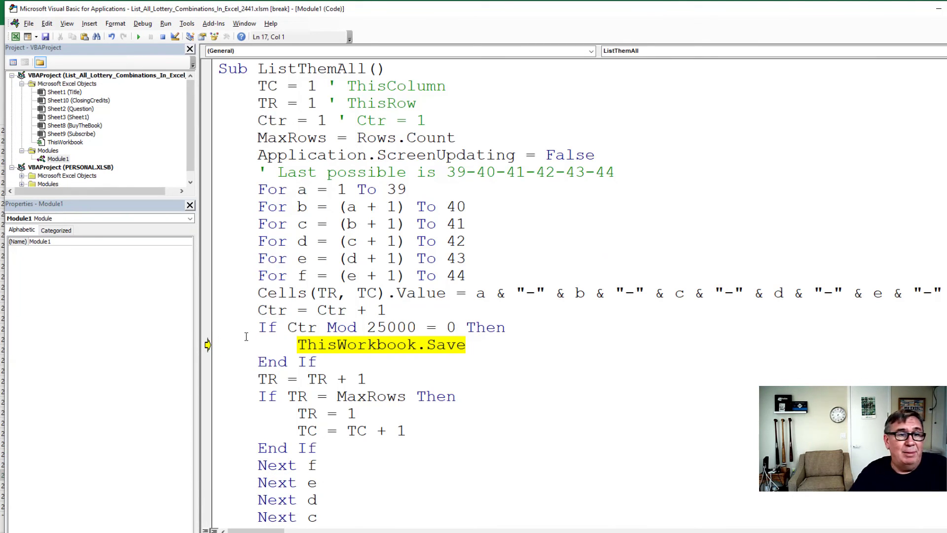
pyautogui.click(164, 37)
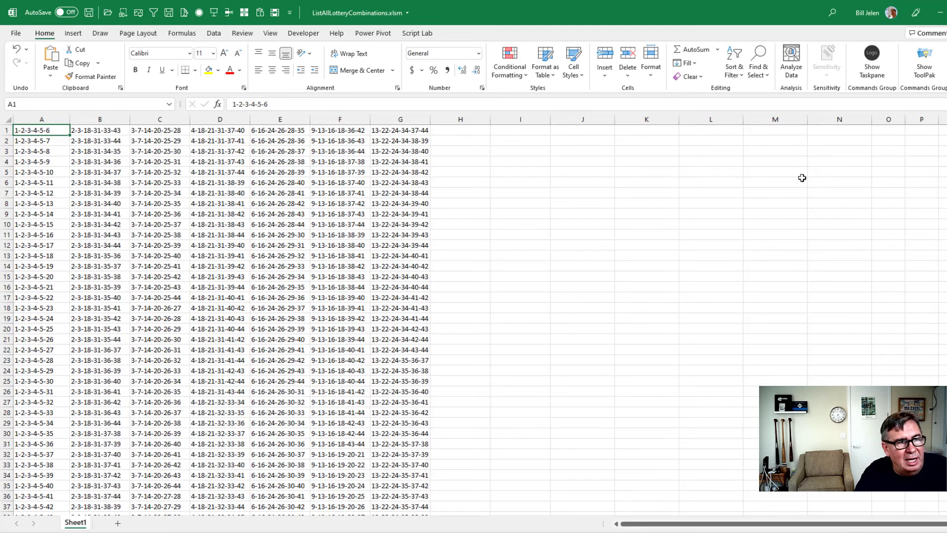
# Step: Select the filled data from the last row up across columns A–G to confirm the count, then return to A1
pyautogui.hotkey('ctrl', 'Down')
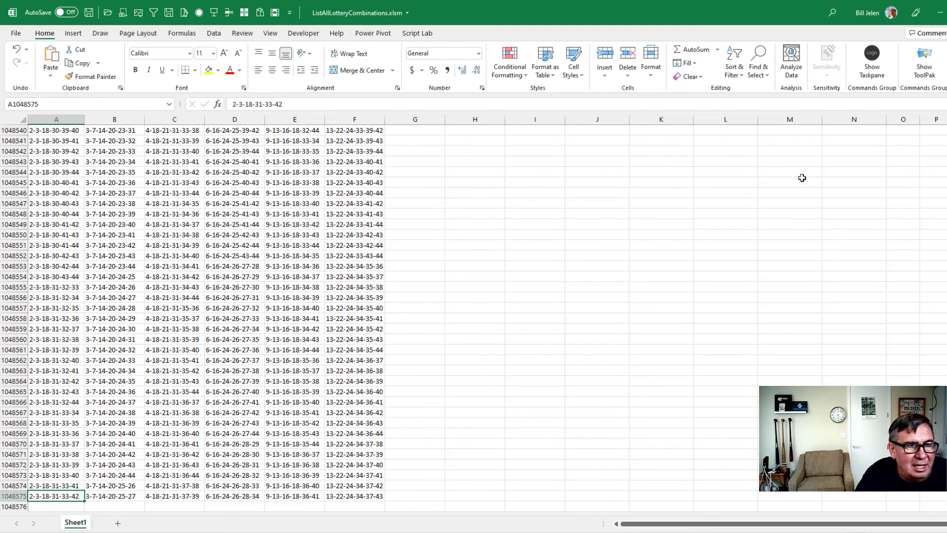
pyautogui.hotkey('ctrl', 'shift', 'Up')
pyautogui.hotkey('shift', 'Right')
pyautogui.hotkey('shift', 'Right')
pyautogui.hotkey('shift', 'Right')
pyautogui.hotkey('shift', 'Right')
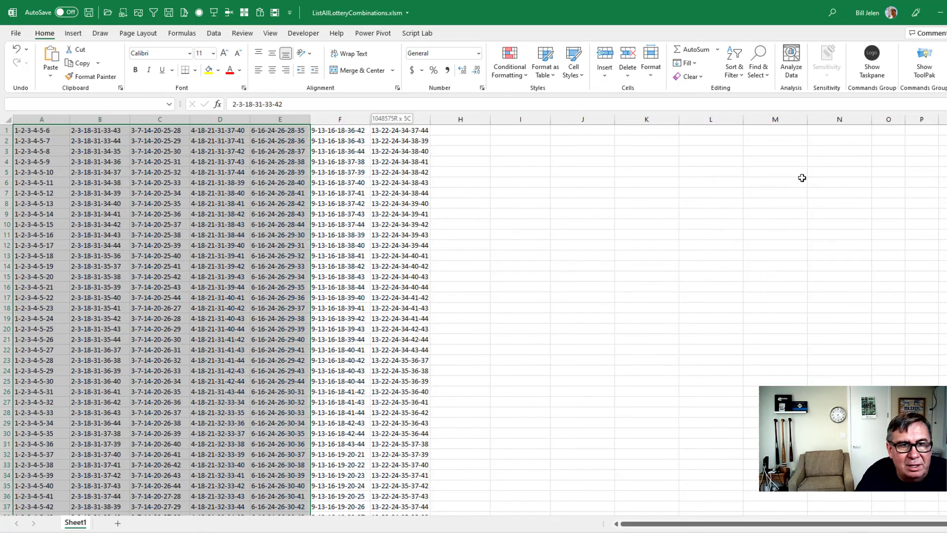
pyautogui.hotkey('shift', 'Right')
pyautogui.hotkey('shift', 'Right')
pyautogui.hotkey('shift', 'Right')
pyautogui.hotkey('shift', 'Right')
pyautogui.hotkey('shift', 'Right')
pyautogui.hotkey('shift', 'Right')
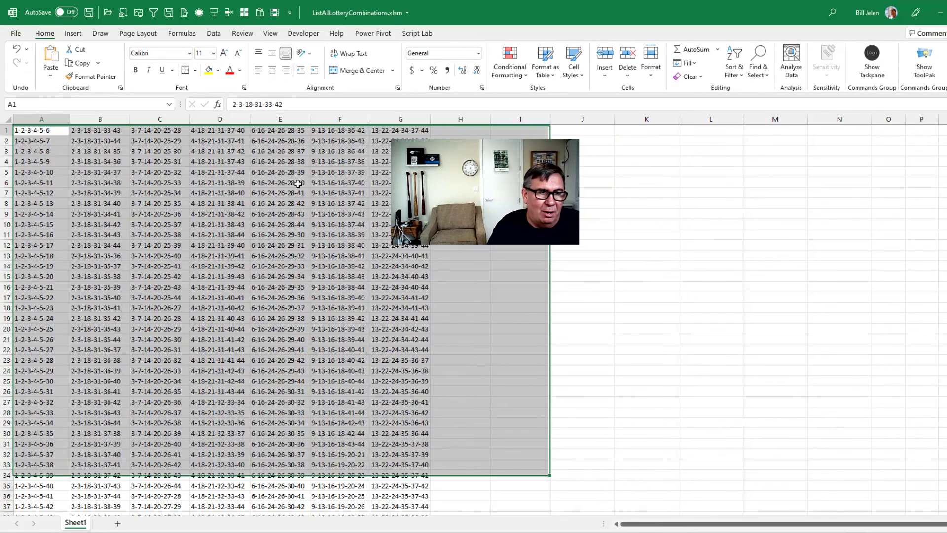
pyautogui.hotkey('ctrl', 'Home')
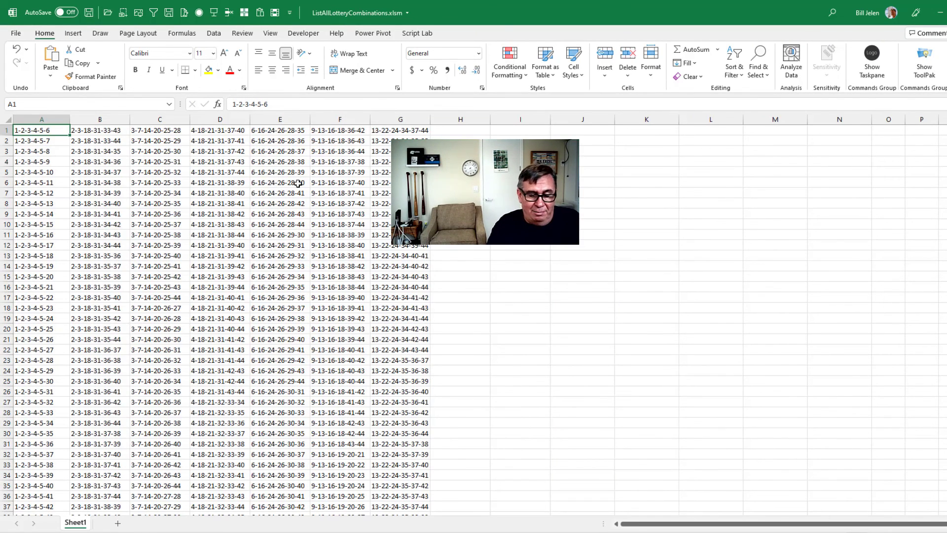